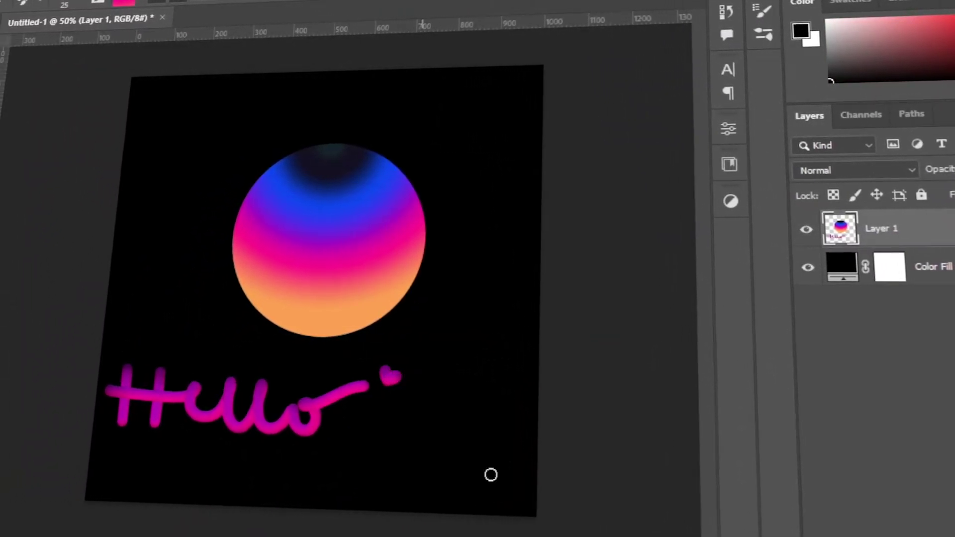
Step: Brush-draw a smiley face after the word Hello
left_click_drag(421, 383, 428, 387)
left_click_drag(398, 412, 400, 416)
left_click_drag(358, 391, 470, 351)
scroll(199, 149, "up", 1)
Step: On a new layer, brush-write a word above the sphere
key("ctrl+shift+alt+n")
mouse_move(197, 122)
left_mouse_down()
mouse_move(283, 91)
mouse_move(436, 100)
mouse_move(605, 79)
mouse_move(625, 129)
left_mouse_up()
left_click_drag(346, 74, 403, 69)
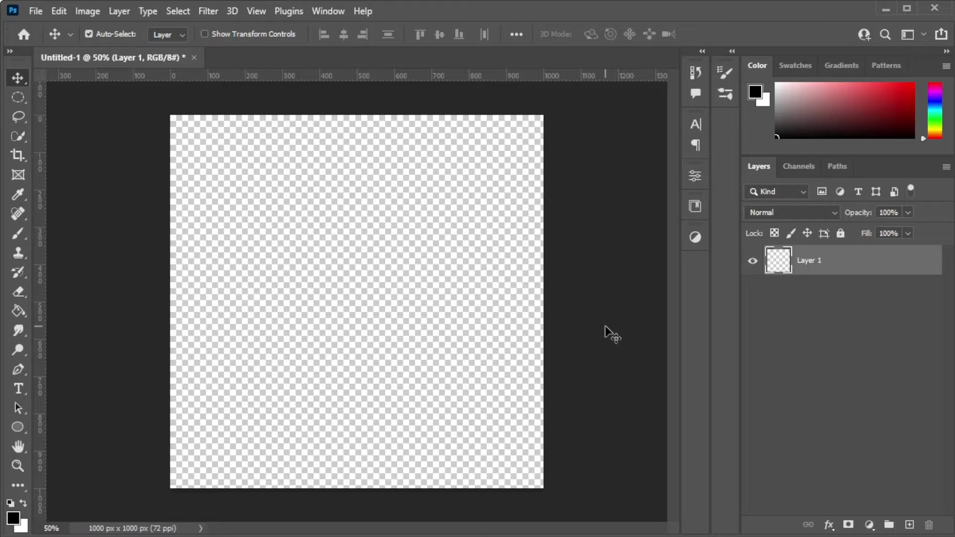
Step: Add a Solid Color fill layer in black #000000 covering the canvas
left_click(869, 525)
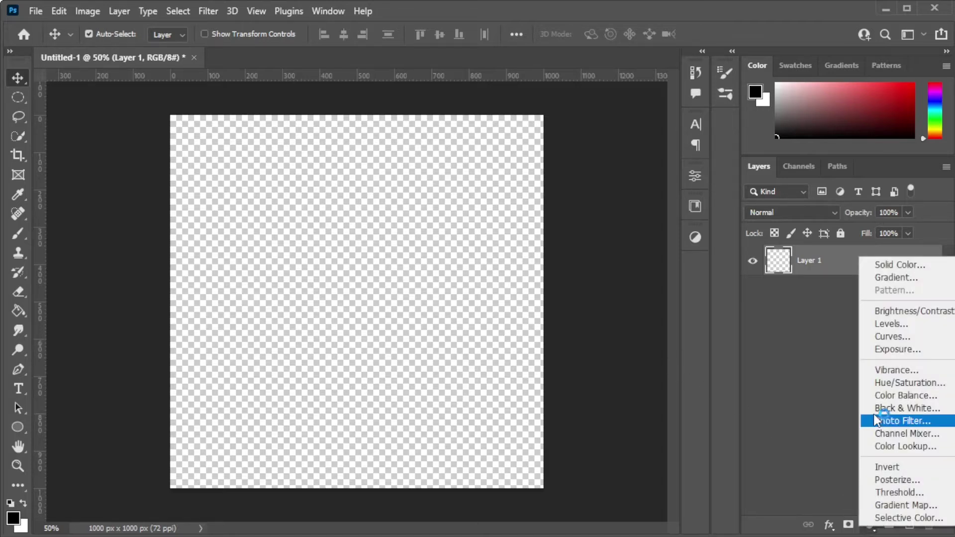
left_click(866, 267)
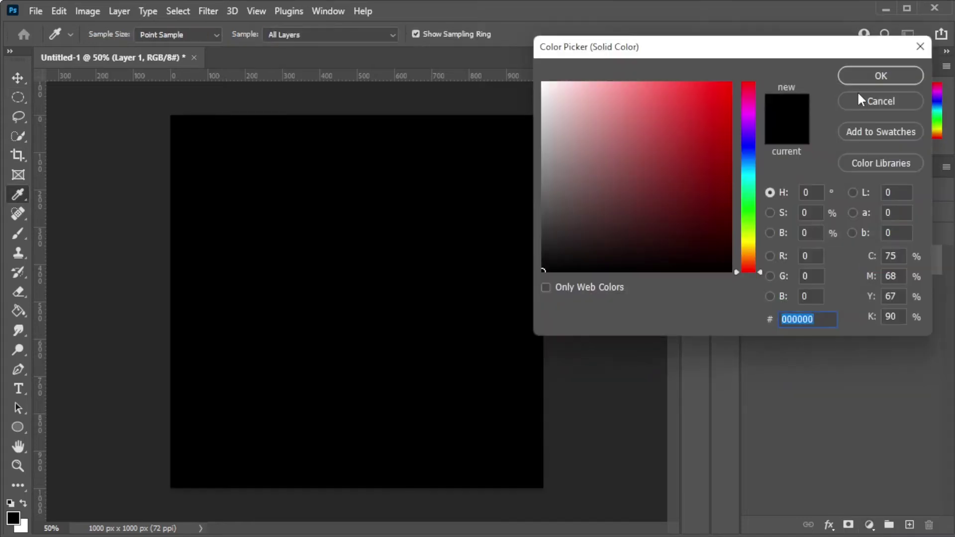
left_click(861, 81)
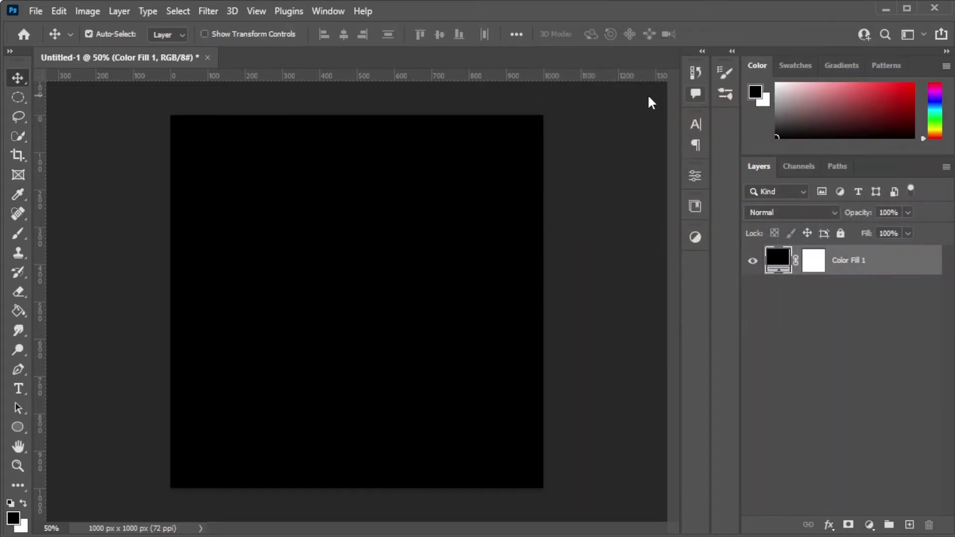
Step: Switch to the Elliptical Marquee, add empty Layer 1, and select a 450 × 450 px circle
left_click(17, 99)
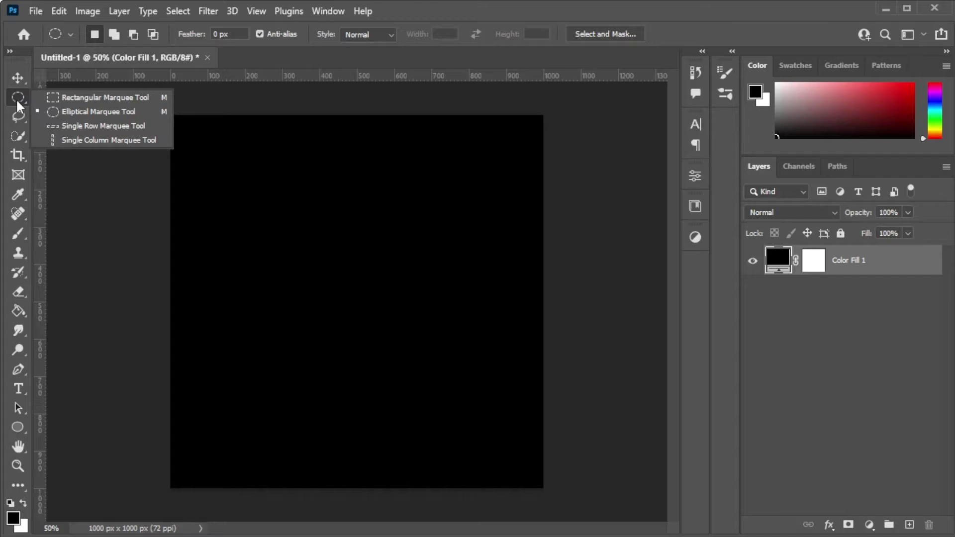
left_click(93, 113)
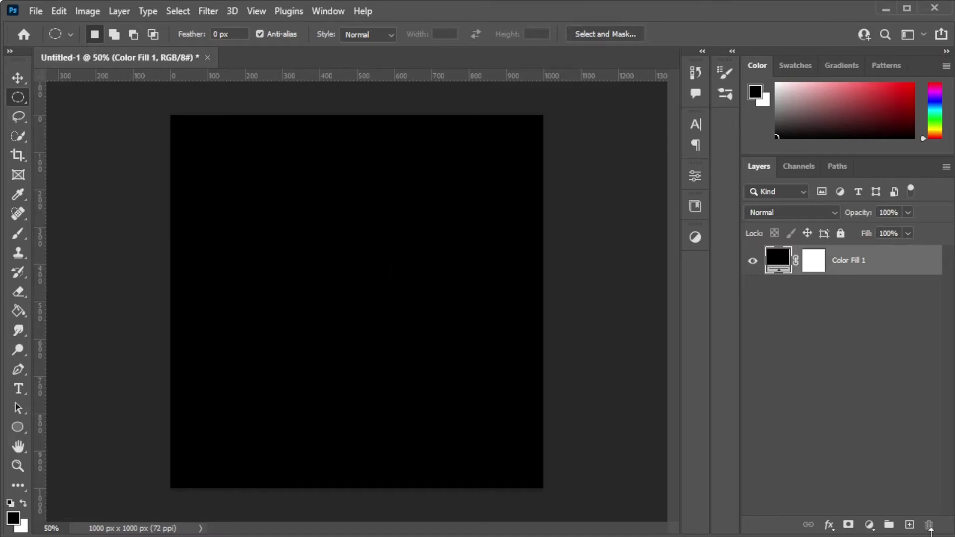
left_click(910, 525)
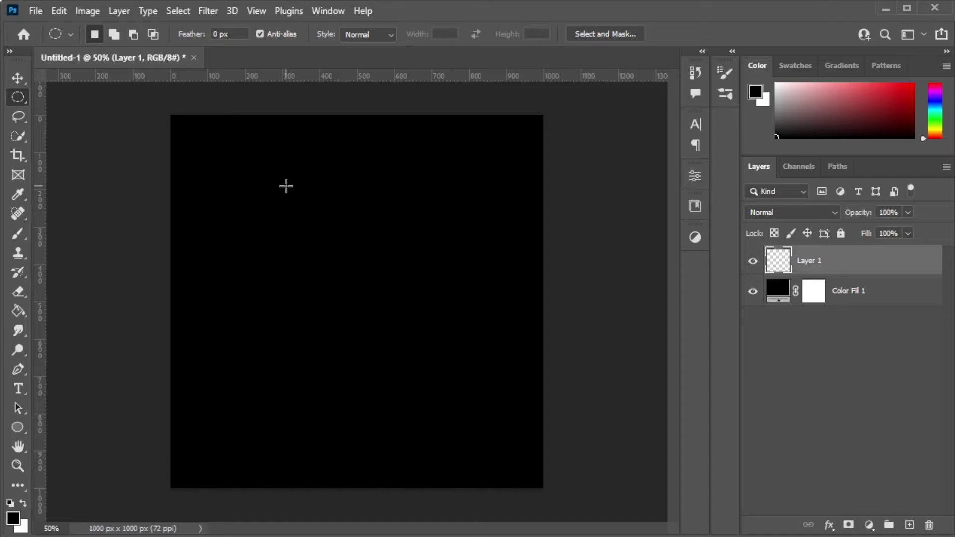
left_click_drag(279, 184, 448, 395)
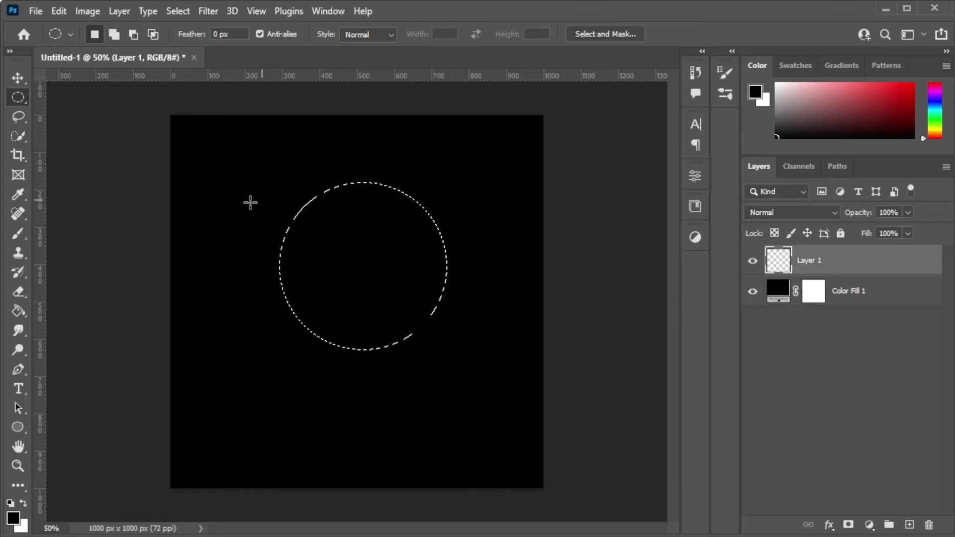
left_click(20, 310)
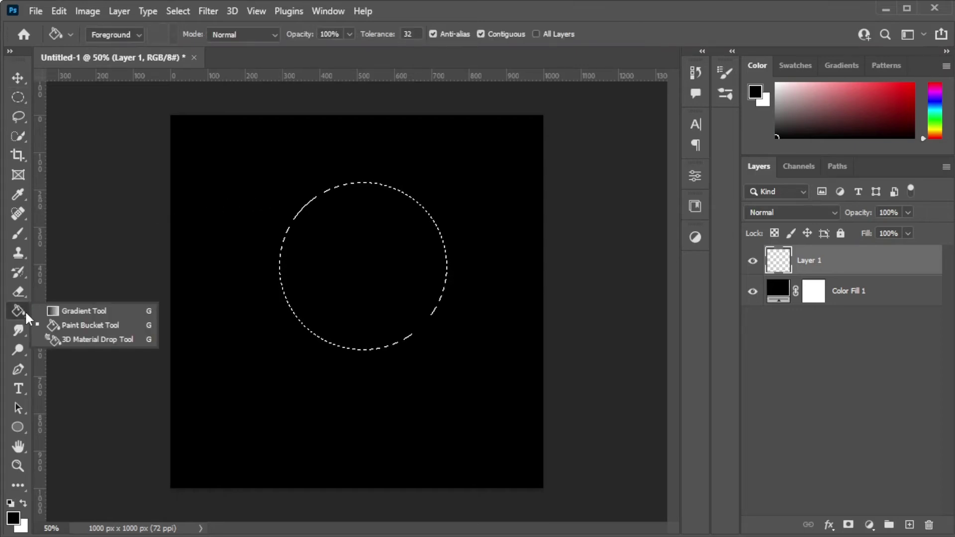
Step: Choose the Gradient tool and pick the saved Favorite blue-pink-orange gradient preset
left_click(65, 309)
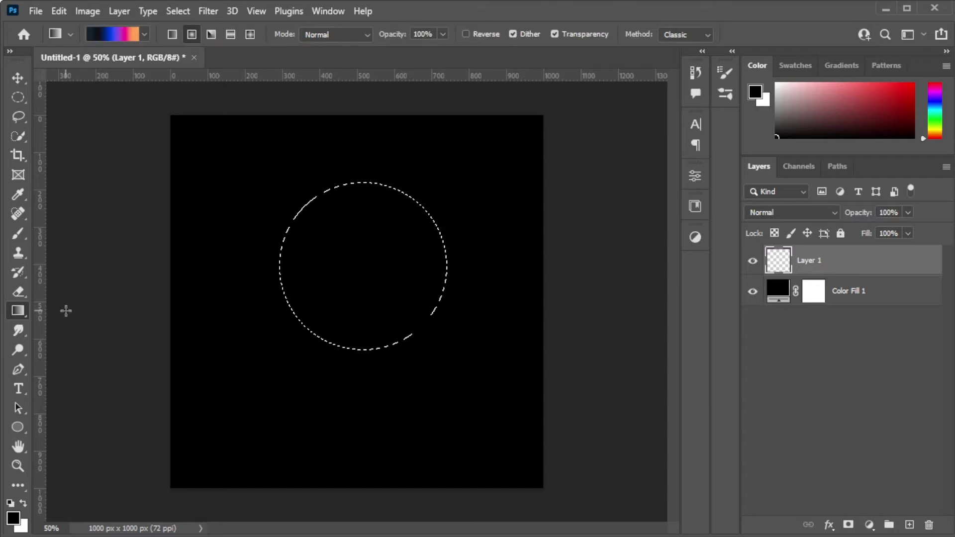
left_click(136, 33)
scroll(708, 150, "down", 8)
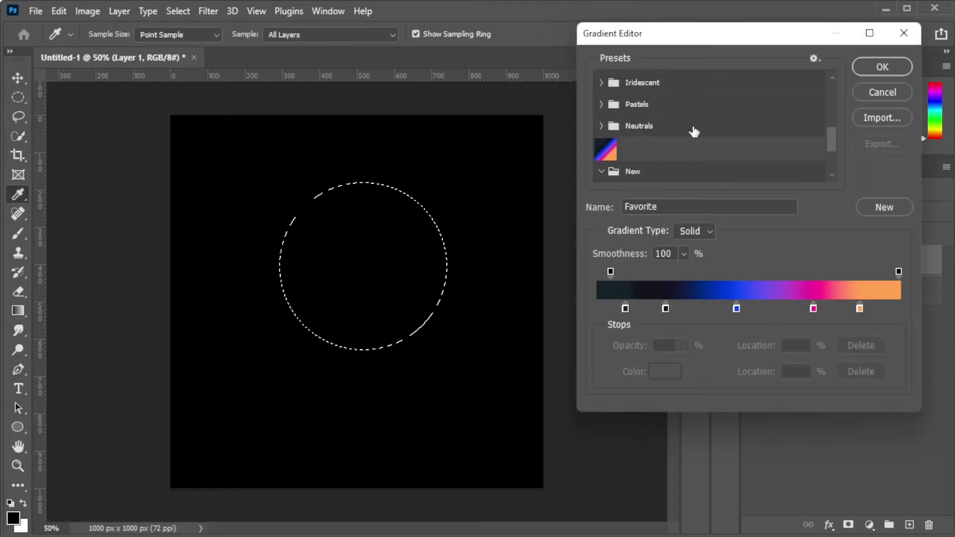
scroll(708, 149, "down", 3)
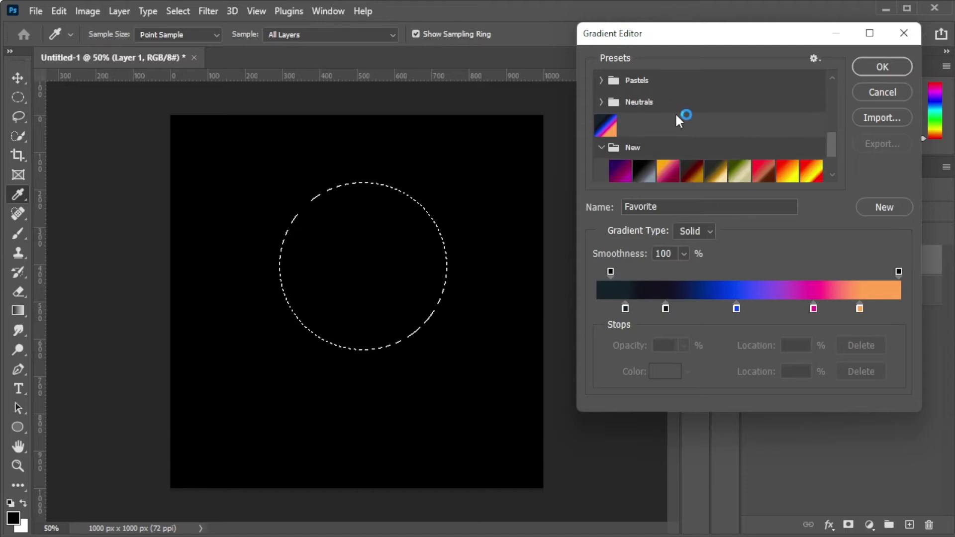
scroll(676, 112, "down", 3)
scroll(675, 112, "down", 1)
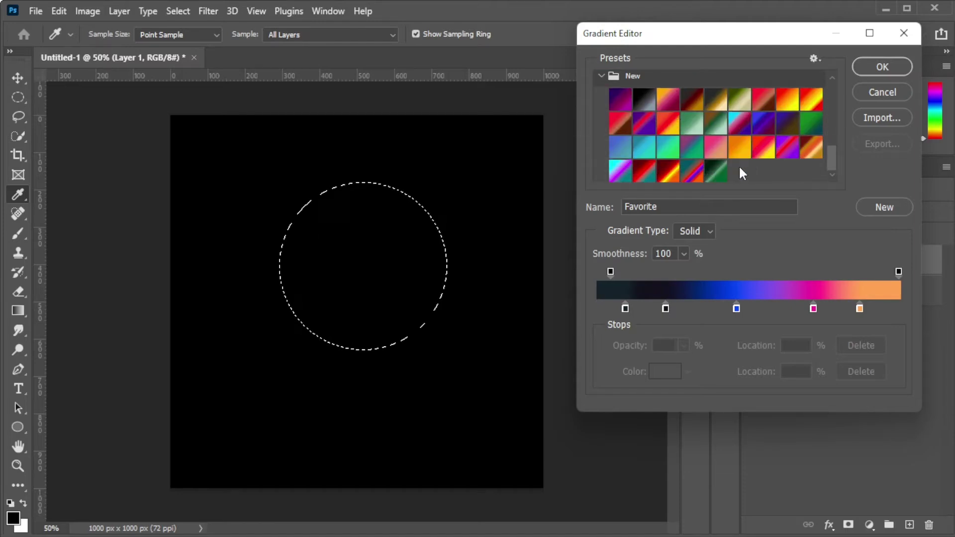
left_click(623, 101)
left_click(787, 148)
scroll(605, 122, "up", 3)
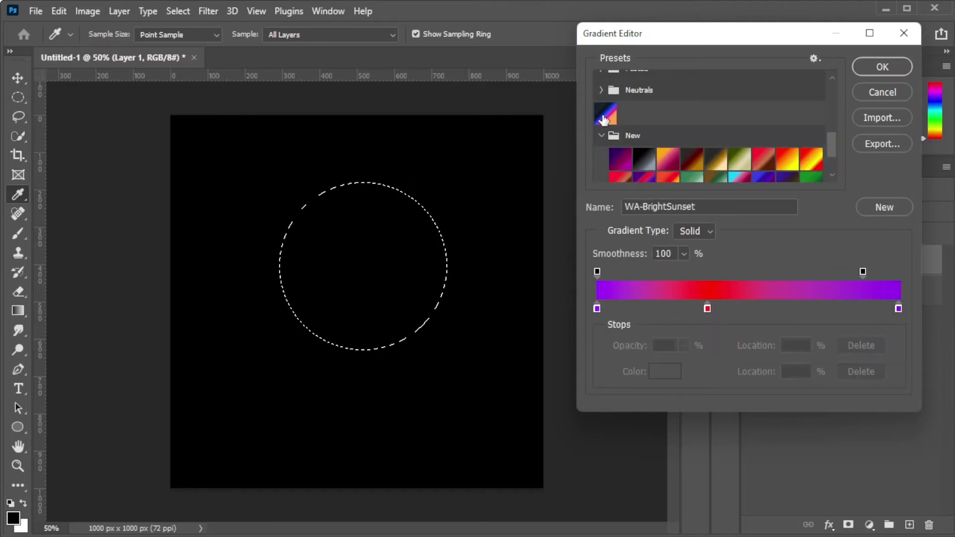
left_click(605, 113)
Step: Shift the dark, blue, magenta and orange colour stops left and confirm the gradient
left_click_drag(625, 308, 646, 308)
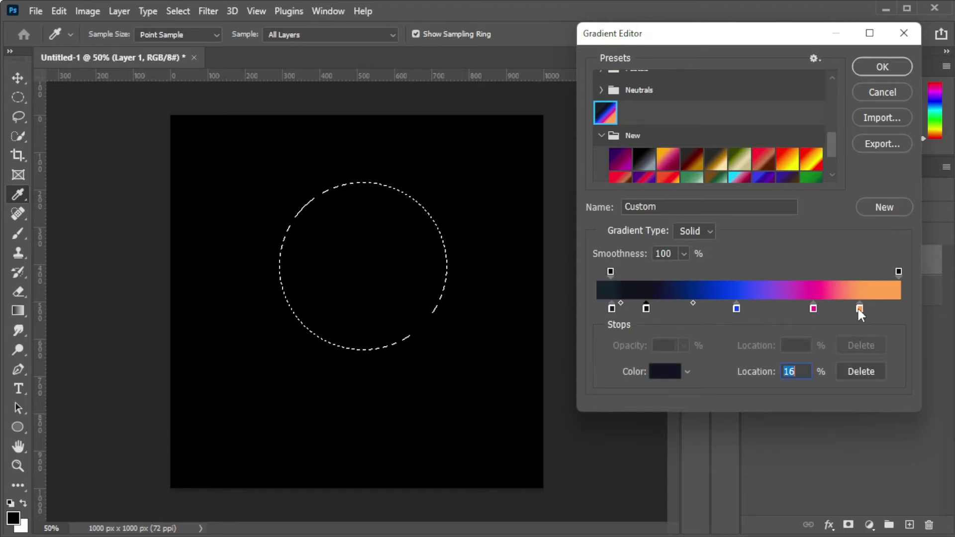
left_click_drag(737, 309, 694, 309)
left_click_drag(814, 309, 776, 309)
left_click_drag(859, 308, 846, 308)
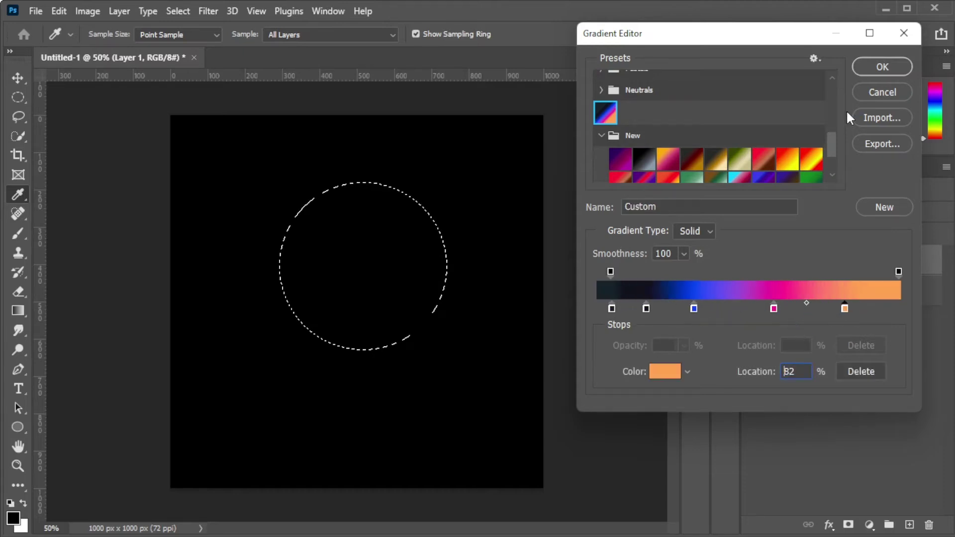
left_click(882, 67)
Step: Fill the circle with the gradient top to bottom, then deselect
left_click(172, 38)
left_click(192, 35)
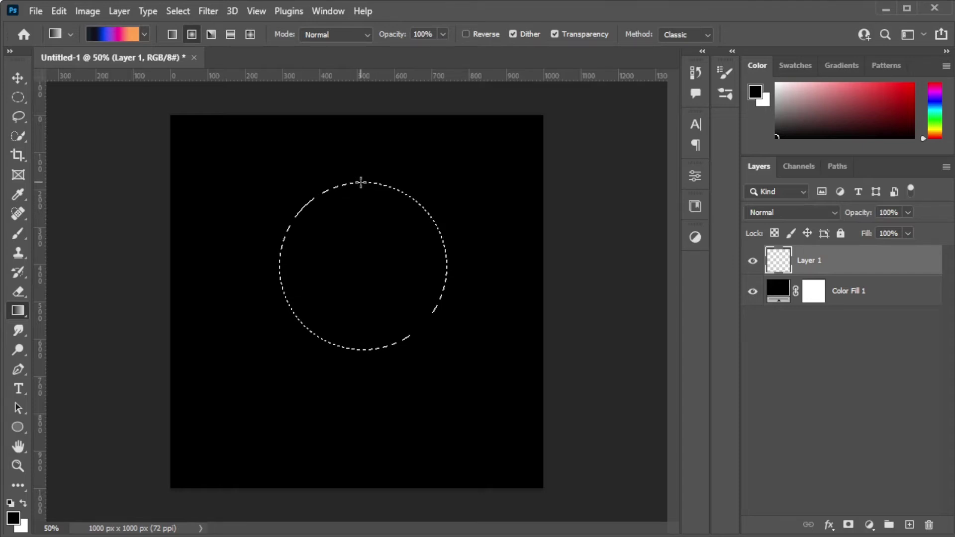
left_click_drag(361, 182, 361, 359)
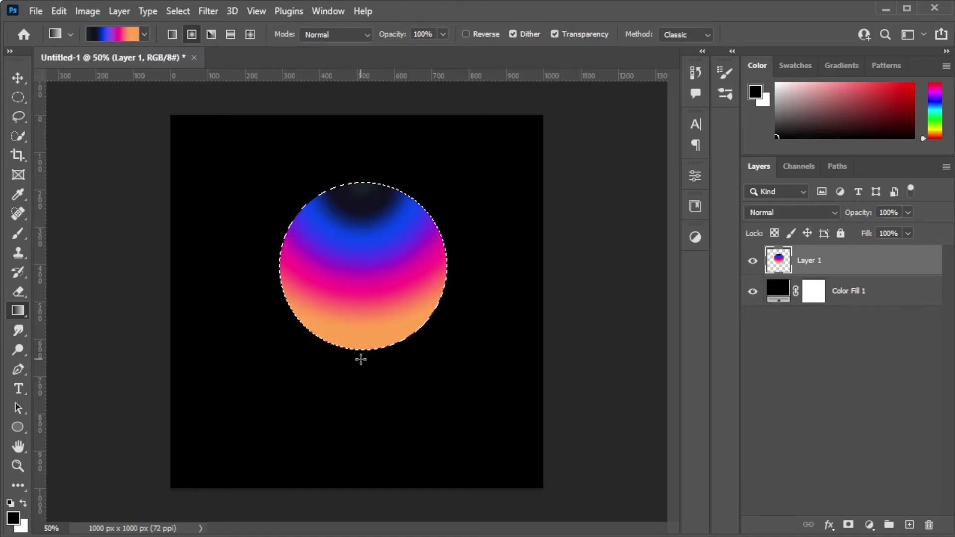
key("ctrl+d")
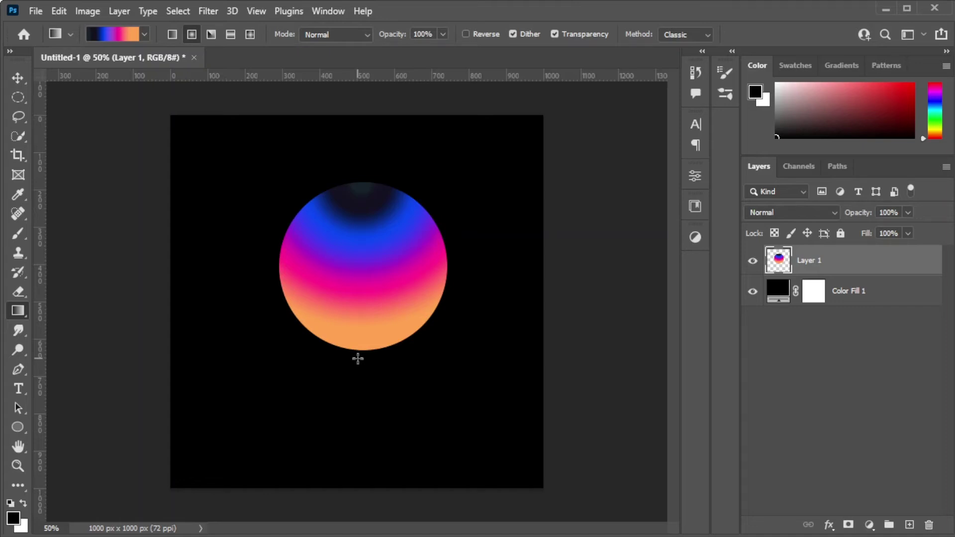
left_click(24, 234)
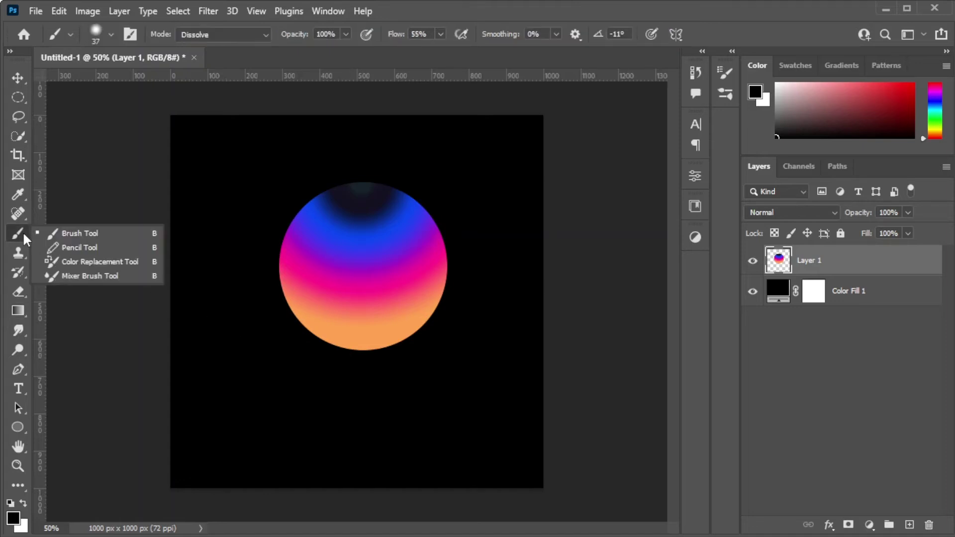
Step: Choose the Mixer Brush, set Load Brush, and sample the sphere's purple-pink gradient colours into it
left_click(64, 277)
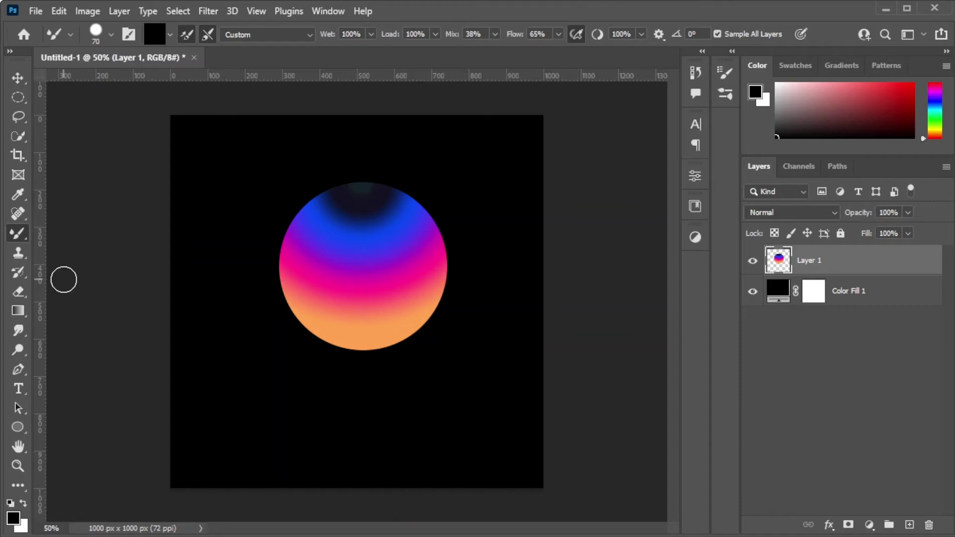
left_click(171, 37)
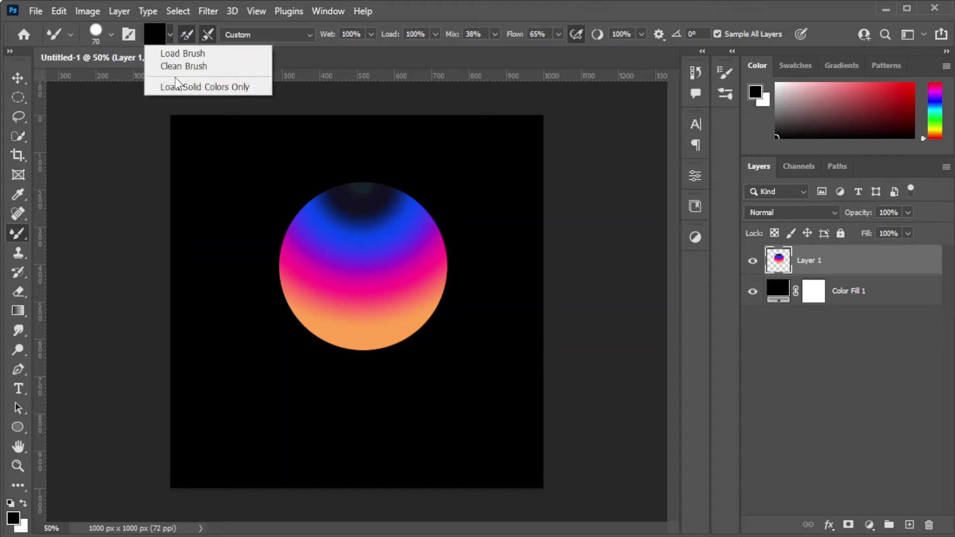
left_click(184, 52)
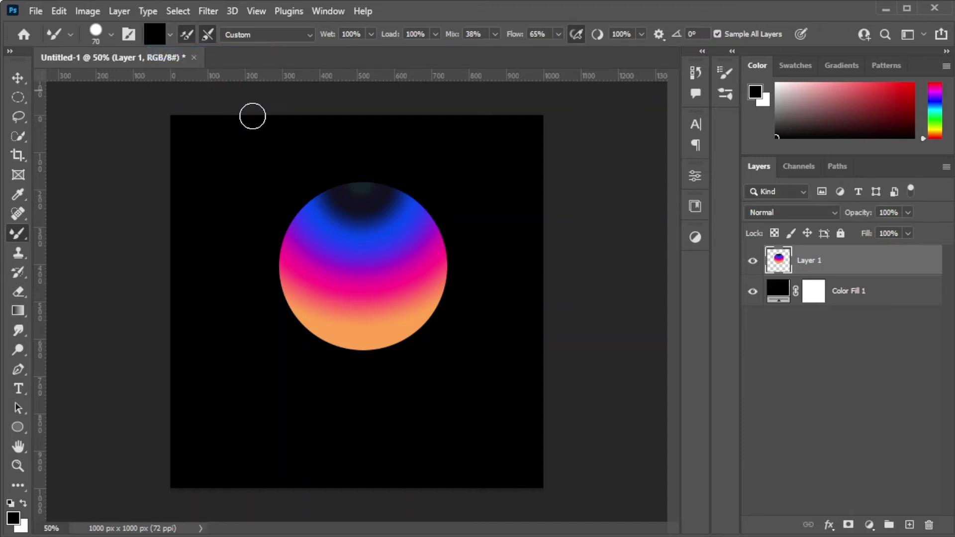
left_click(371, 282, "alt")
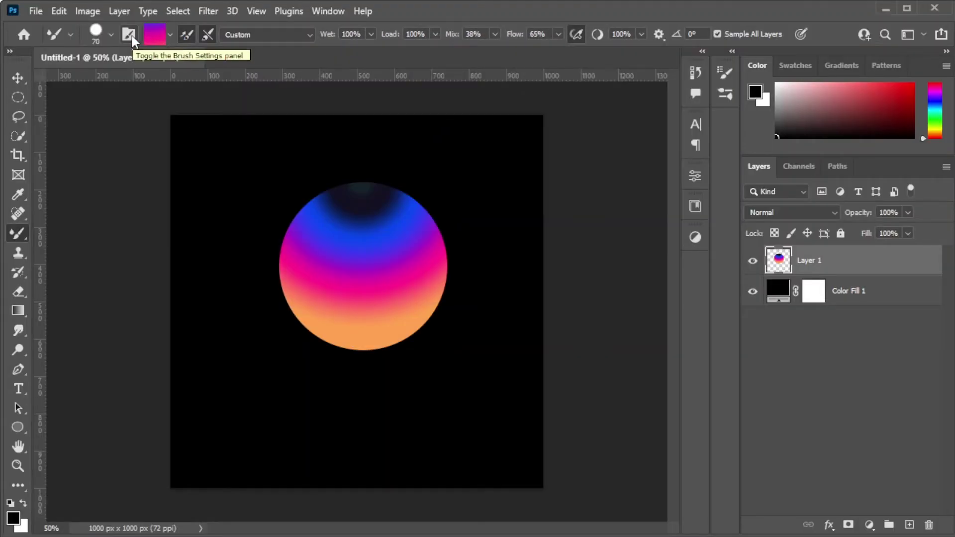
left_click(131, 36)
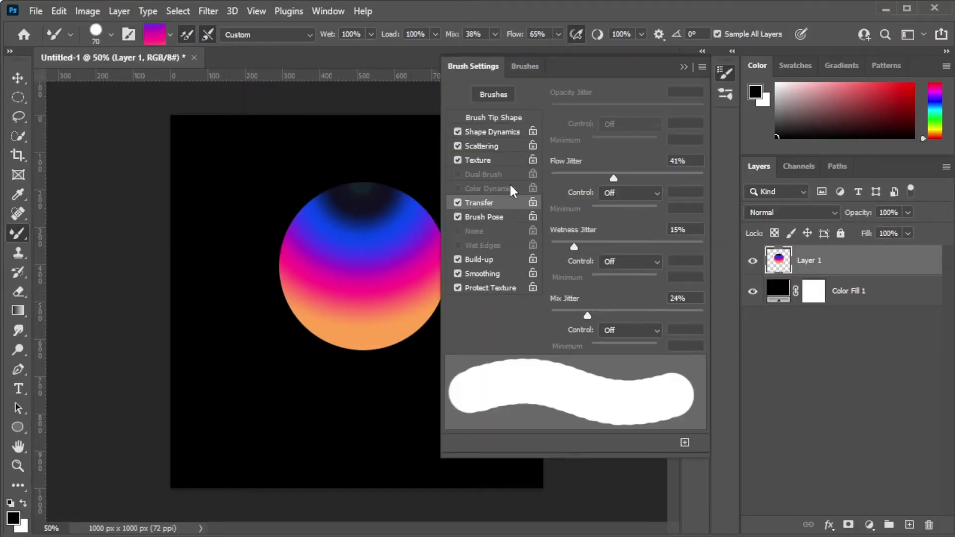
left_click(497, 132)
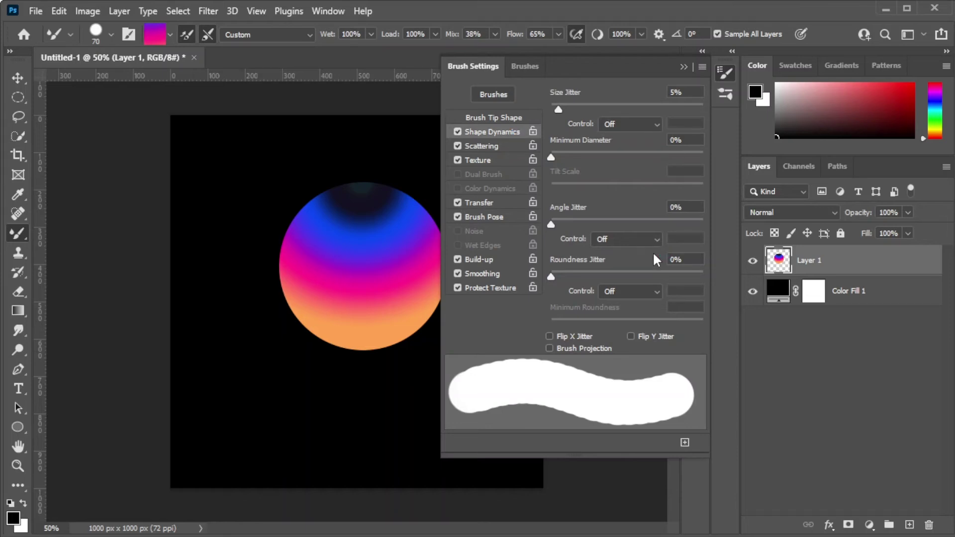
left_click(481, 146)
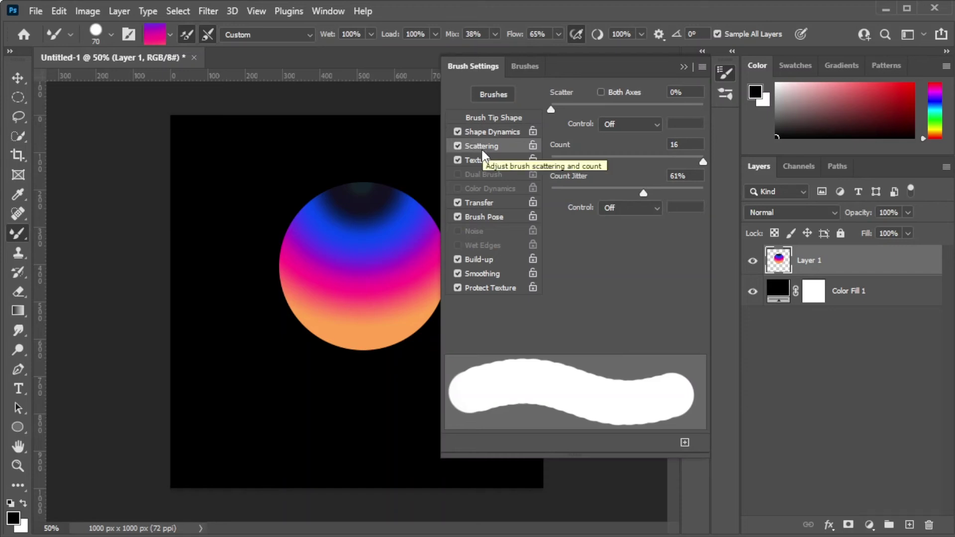
left_click(481, 160)
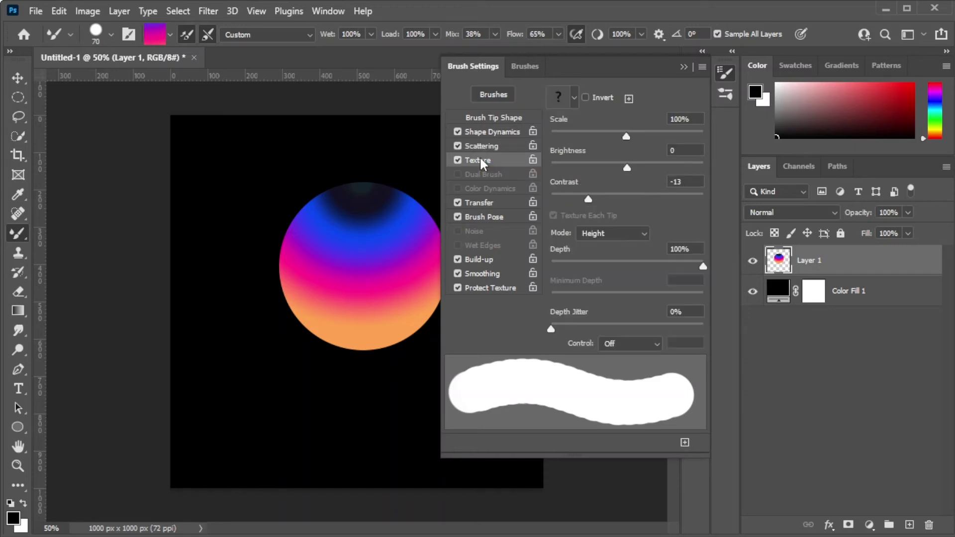
left_click(483, 203)
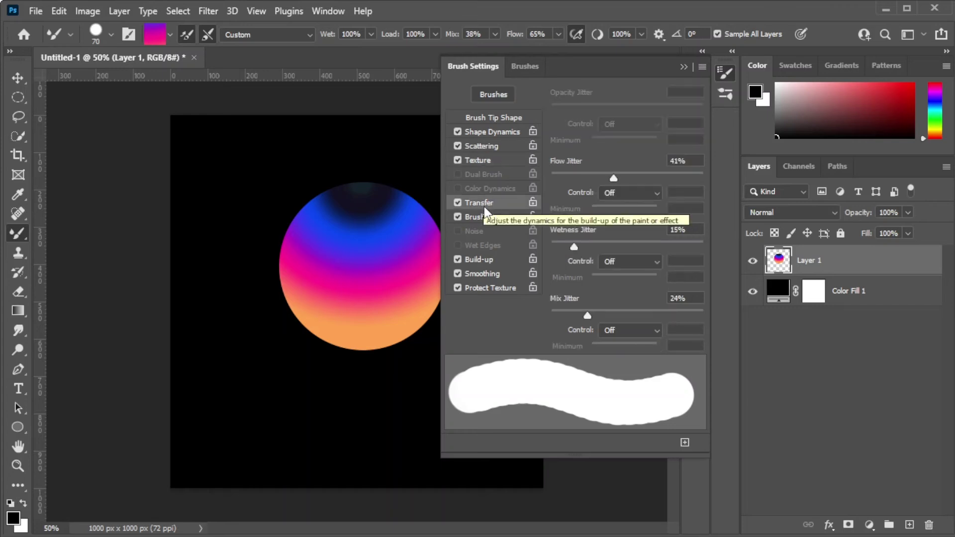
left_click(489, 218)
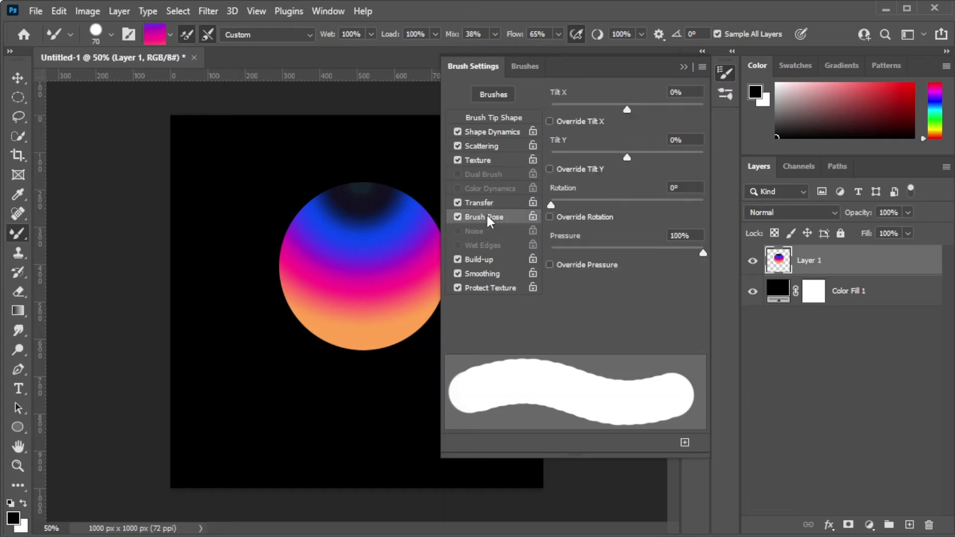
left_click(486, 260)
left_click(487, 262)
left_click(687, 68)
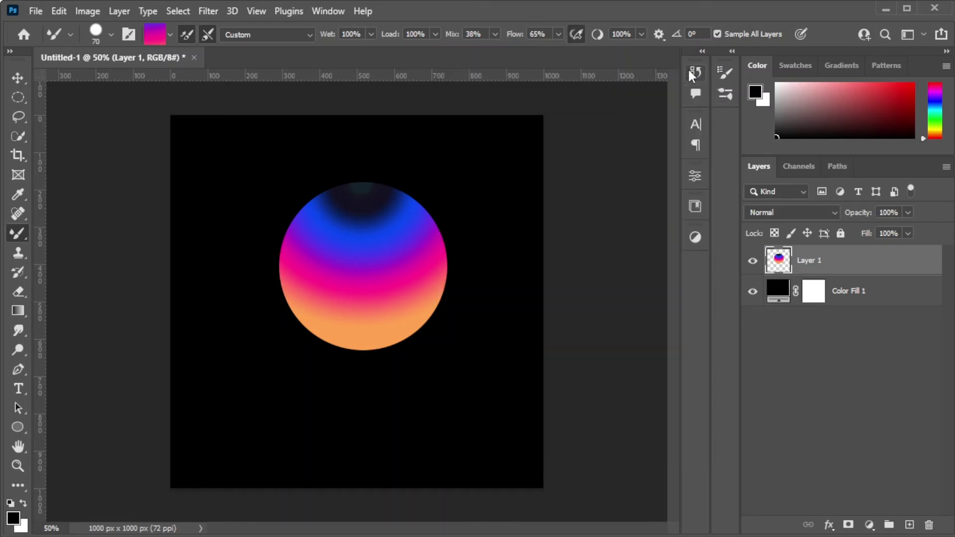
Step: Set the Mixer Brush size to 25 px and undo a stray stroke beside the sphere
left_click(95, 30)
left_click(171, 34)
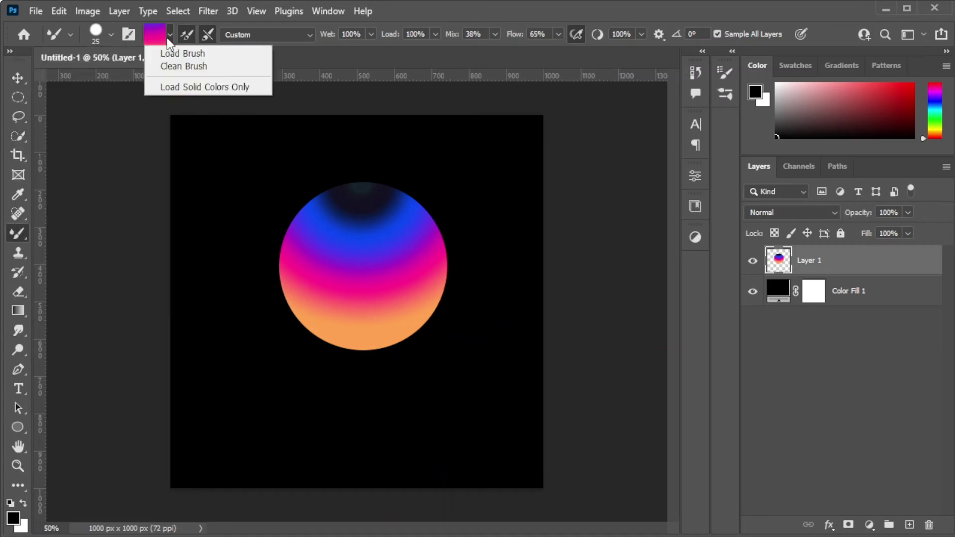
left_click(170, 34)
left_click_drag(419, 217, 414, 363)
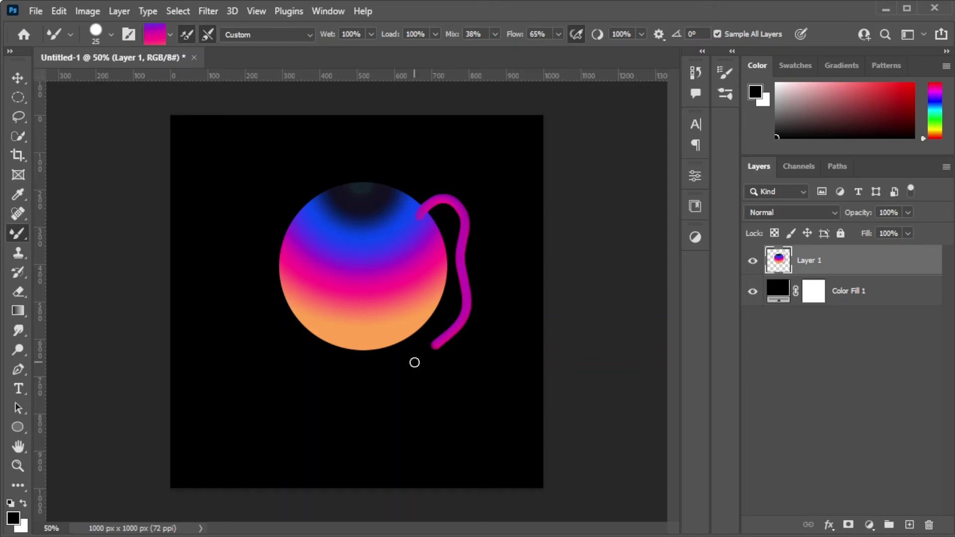
key("ctrl+z")
Step: Paint 'Hello' in magenta below the sphere, followed by a heart and smiley face
mouse_move(196, 377)
left_mouse_down()
mouse_move(223, 392)
mouse_move(224, 425)
left_mouse_up()
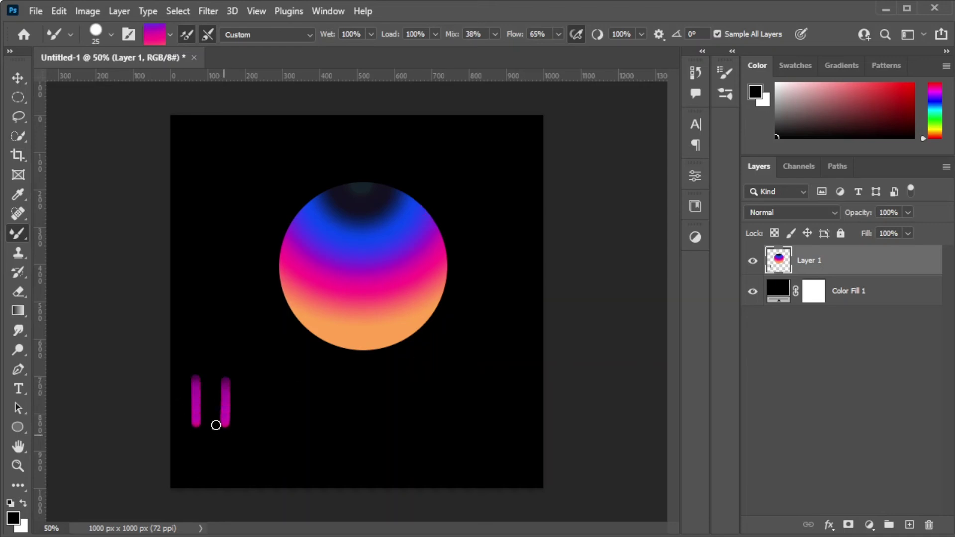
mouse_move(179, 398)
left_mouse_down()
mouse_move(252, 397)
mouse_move(266, 424)
mouse_move(293, 381)
mouse_move(287, 415)
mouse_move(316, 412)
mouse_move(316, 380)
mouse_move(320, 435)
mouse_move(348, 401)
mouse_move(348, 430)
mouse_move(370, 423)
mouse_move(347, 397)
mouse_move(380, 400)
mouse_move(417, 388)
mouse_move(416, 377)
mouse_move(421, 387)
mouse_move(434, 380)
mouse_move(421, 387)
mouse_move(446, 425)
mouse_move(454, 394)
left_mouse_up()
mouse_move(428, 411)
left_mouse_down()
mouse_move(480, 427)
mouse_move(487, 333)
left_mouse_up()
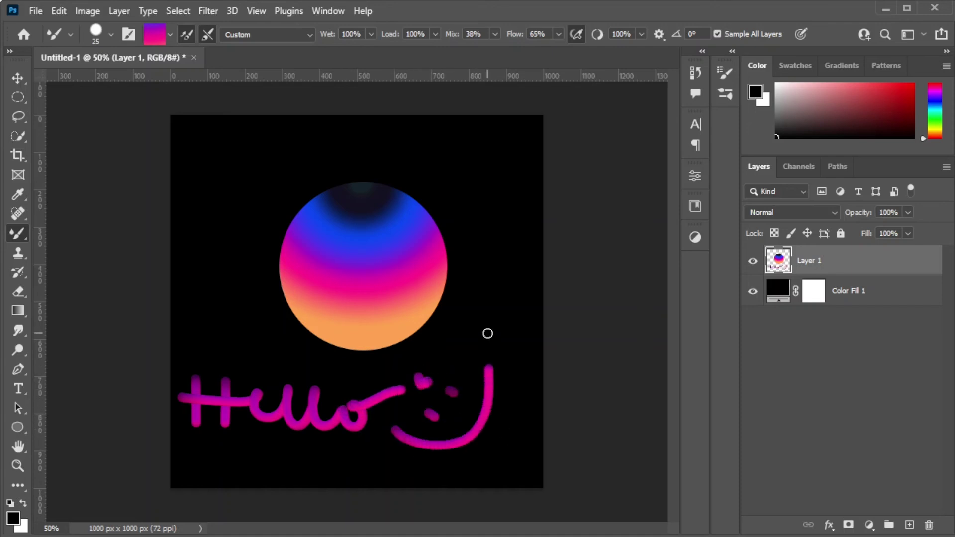
scroll(487, 333, "up", 3)
scroll(202, 424, "down", 4)
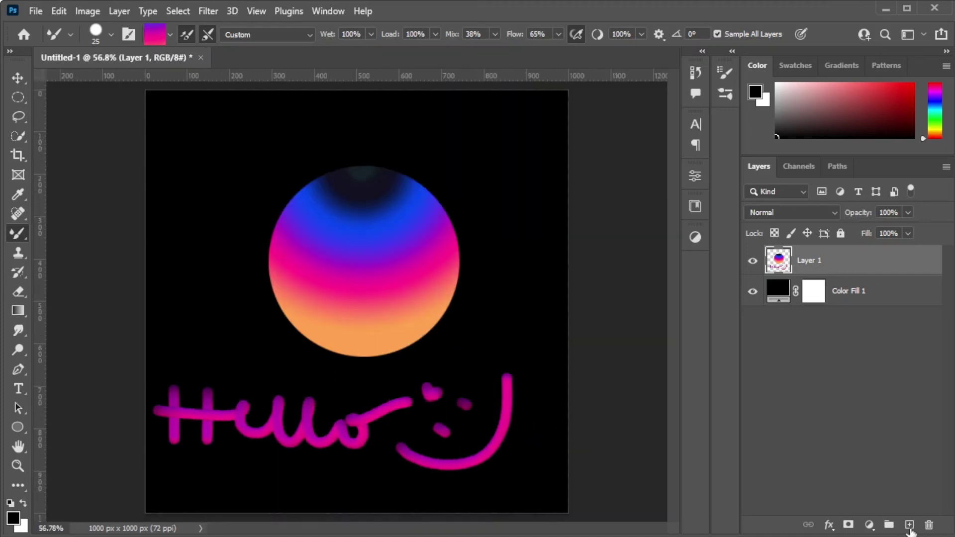
Step: On new Layer 2, brush-write cursive 'entitled' in magenta across the top and dot the i
key("ctrl+shift+alt+n")
left_click_drag(158, 162, 190, 156)
mouse_move(234, 109)
left_mouse_down()
mouse_move(209, 165)
mouse_move(284, 130)
mouse_move(330, 121)
mouse_move(379, 132)
mouse_move(419, 104)
mouse_move(440, 162)
mouse_move(463, 150)
mouse_move(512, 155)
mouse_move(539, 201)
left_mouse_up()
mouse_move(293, 121)
left_mouse_down()
mouse_move(356, 111)
mouse_move(343, 115)
left_mouse_up()
left_click(356, 104)
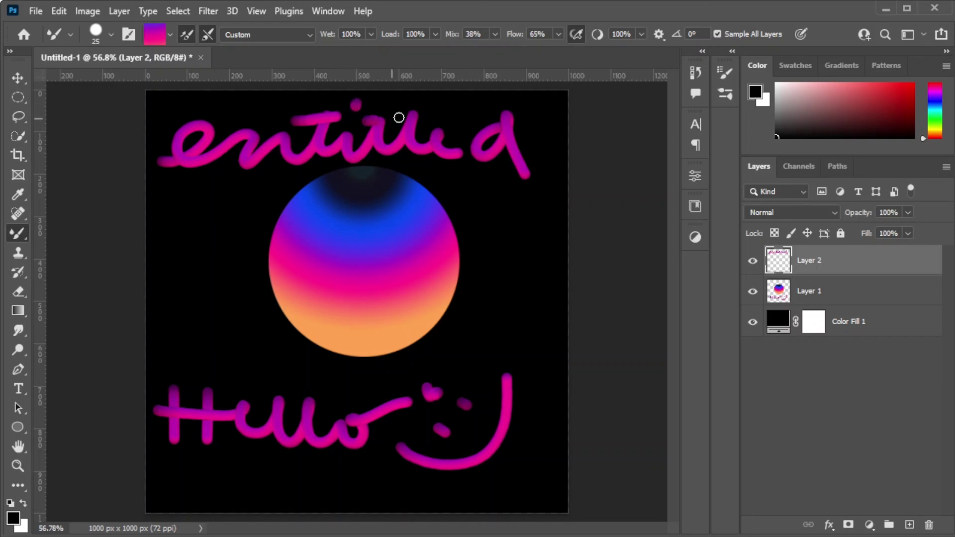